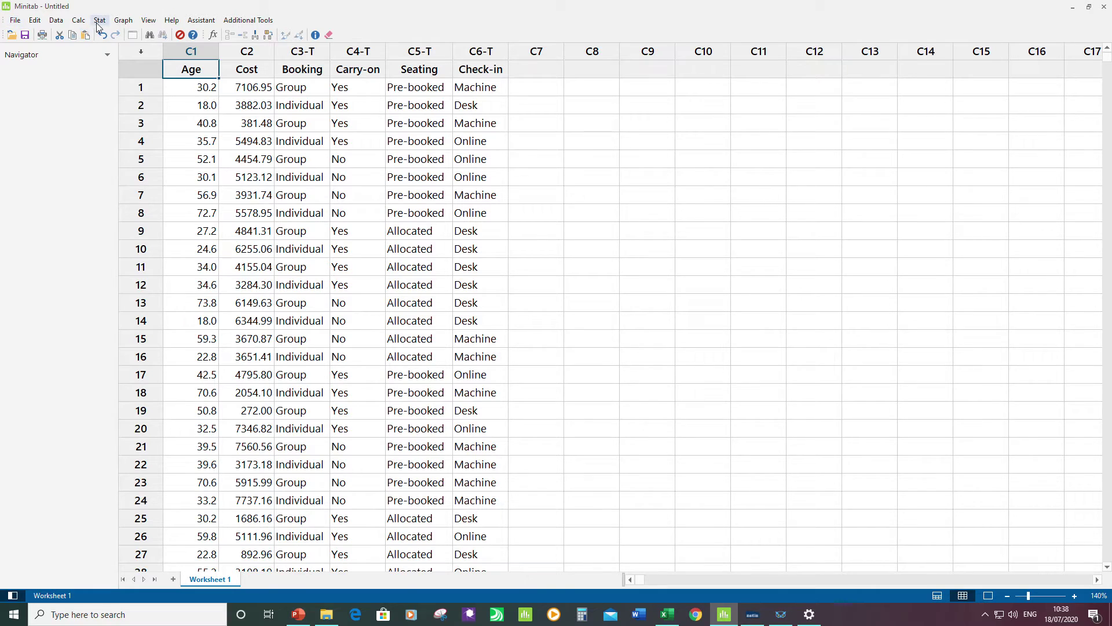
Open Nominal Logistic Regression and set Check-in as the response.
click(100, 23)
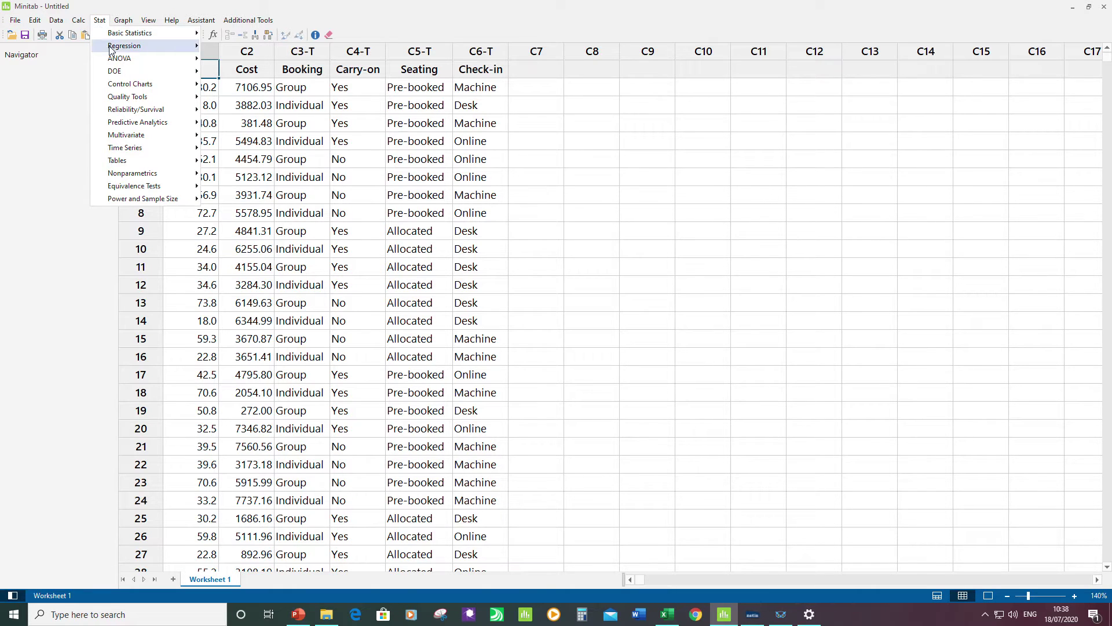
mouse_move(132, 46)
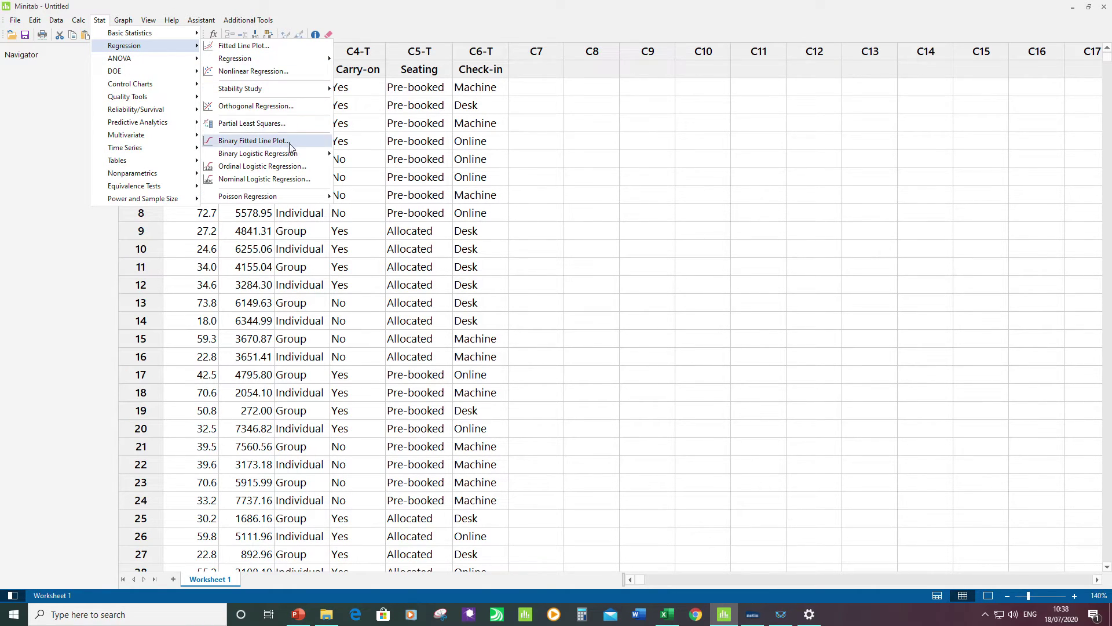
click(298, 181)
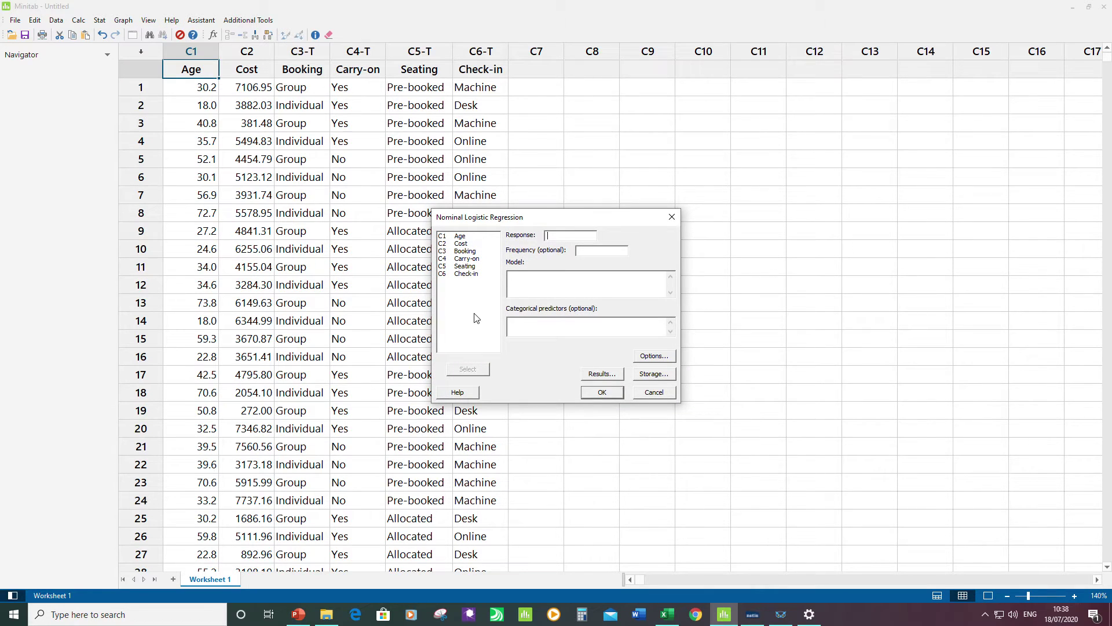
click(473, 276)
double_click(474, 276)
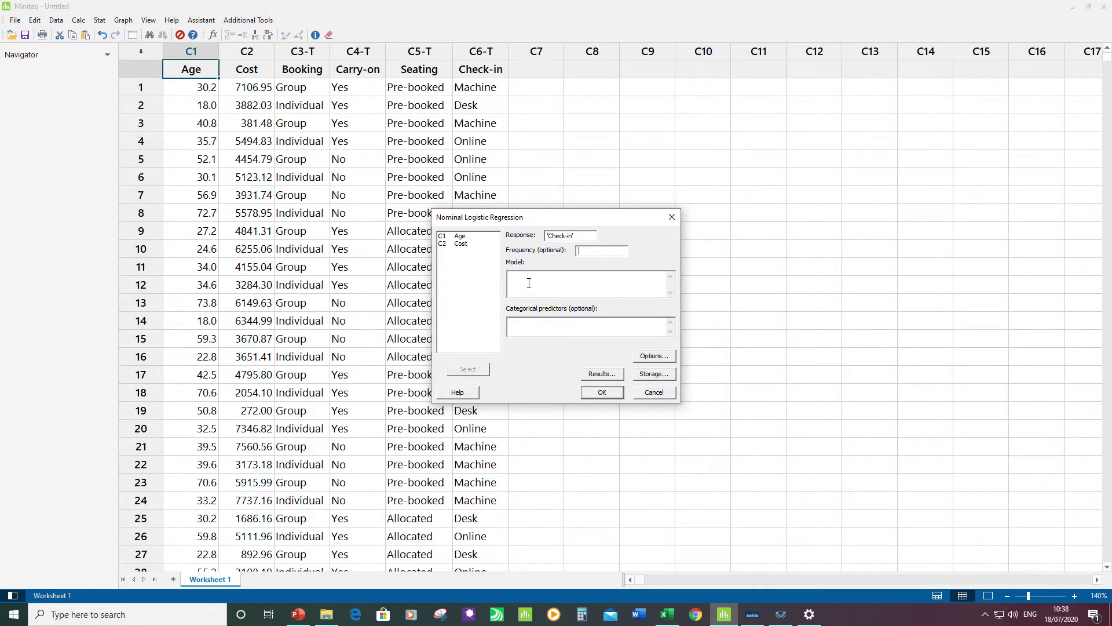
Model Age, Cost, Booking, Carry-on and Seating, with the last three categorical, and run.
click(530, 280)
drag(470, 239, 474, 267)
click(485, 371)
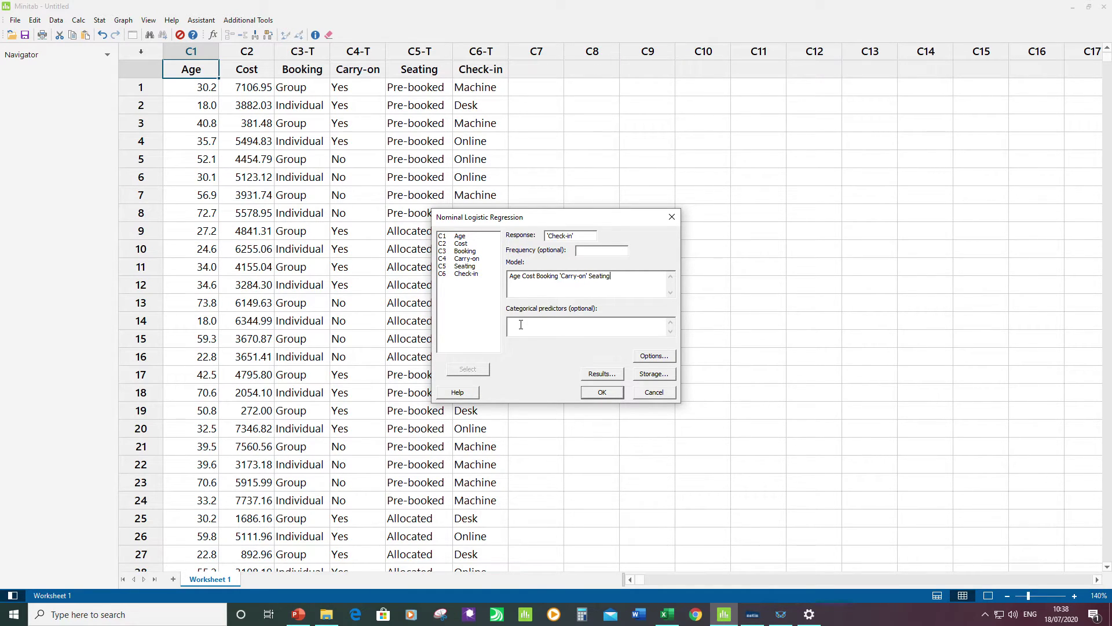
double_click(470, 251)
double_click(473, 259)
double_click(473, 266)
click(602, 393)
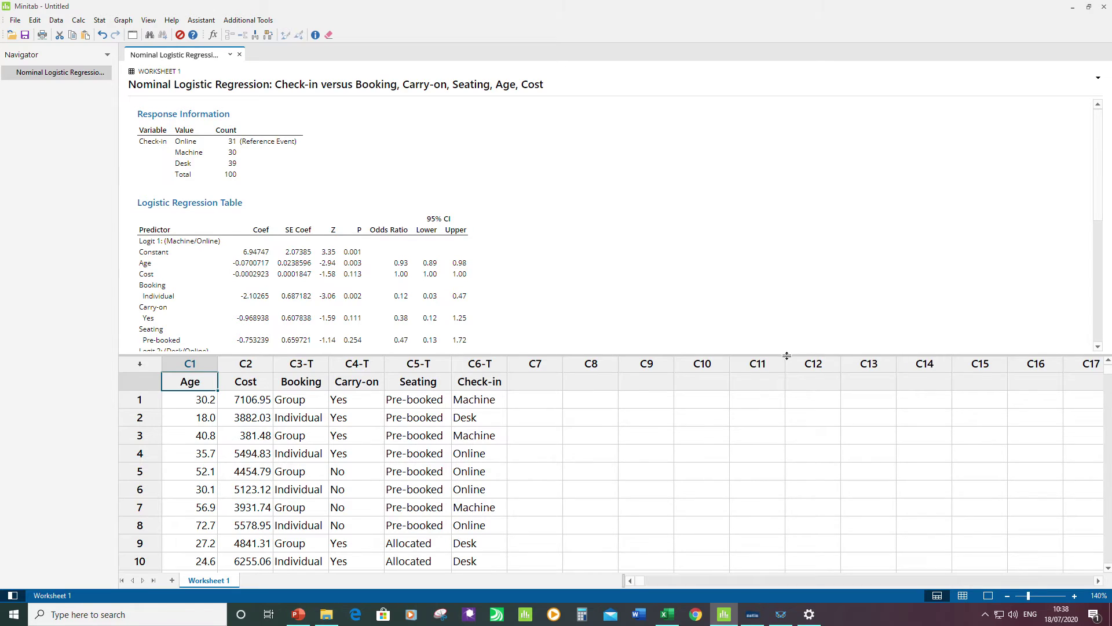
Hide the worksheet so the regression output fills the window, zoomed to 130%.
drag(791, 352, 795, 475)
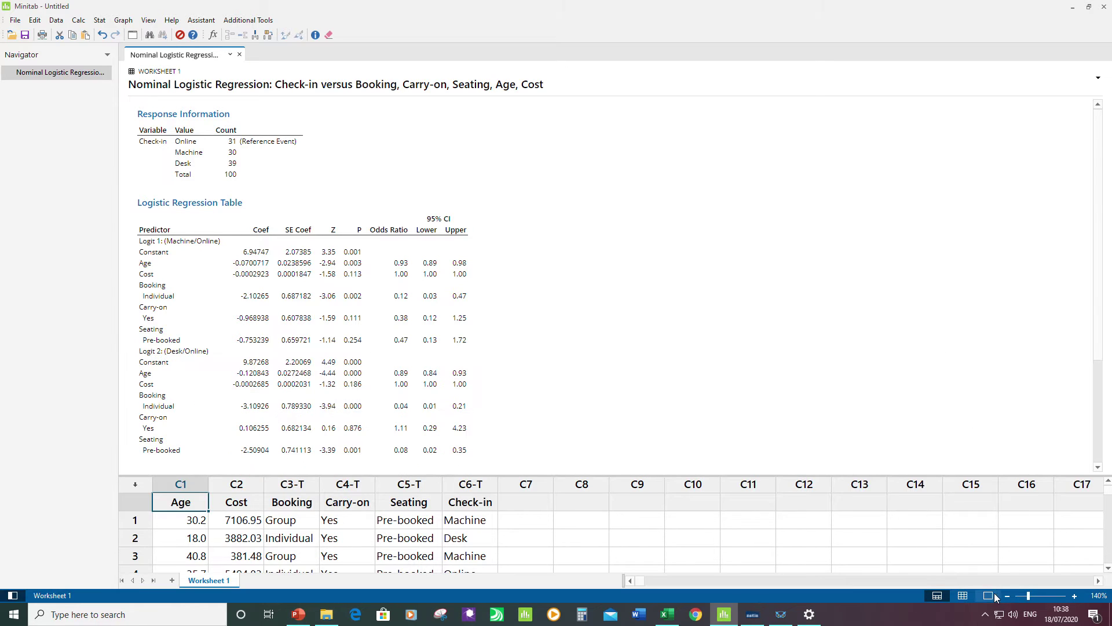
click(990, 597)
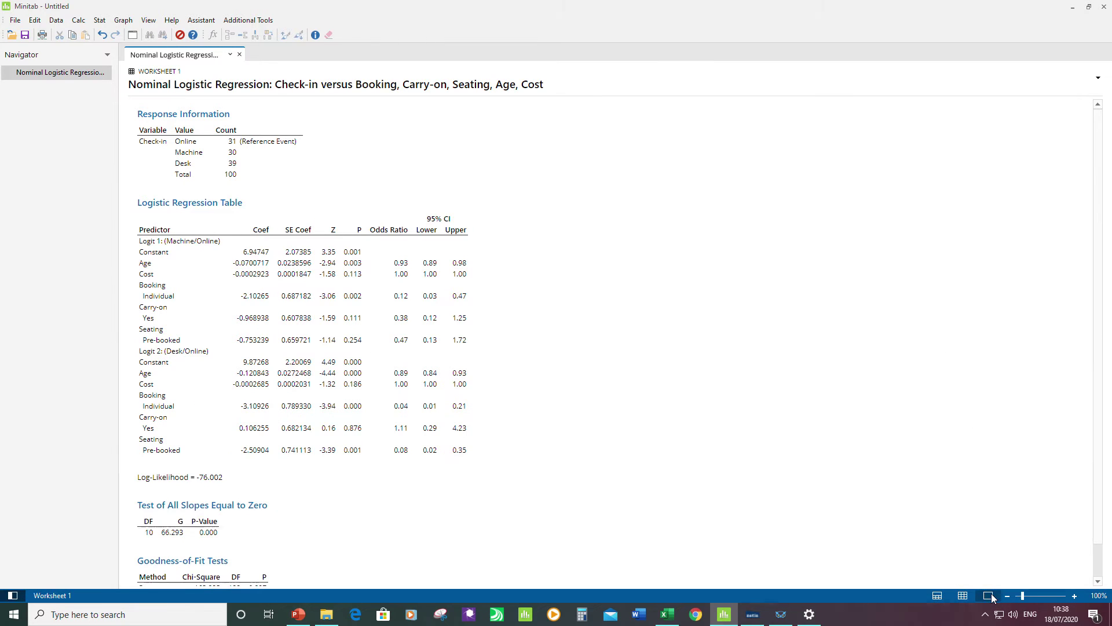
click(1075, 596)
click(1075, 597)
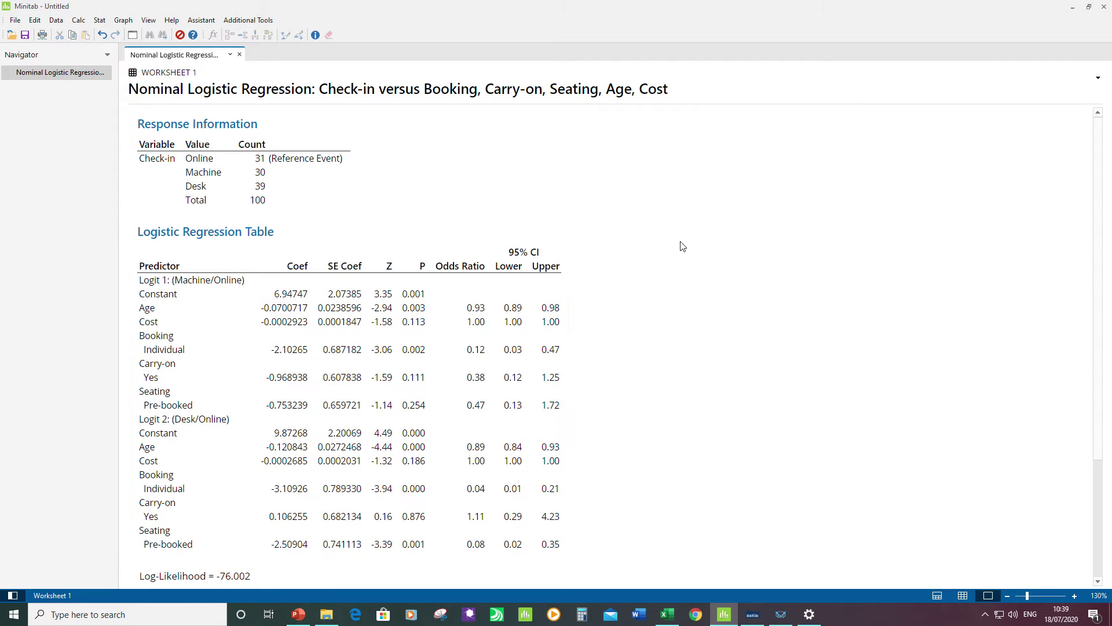
scroll(689, 254, down, 5)
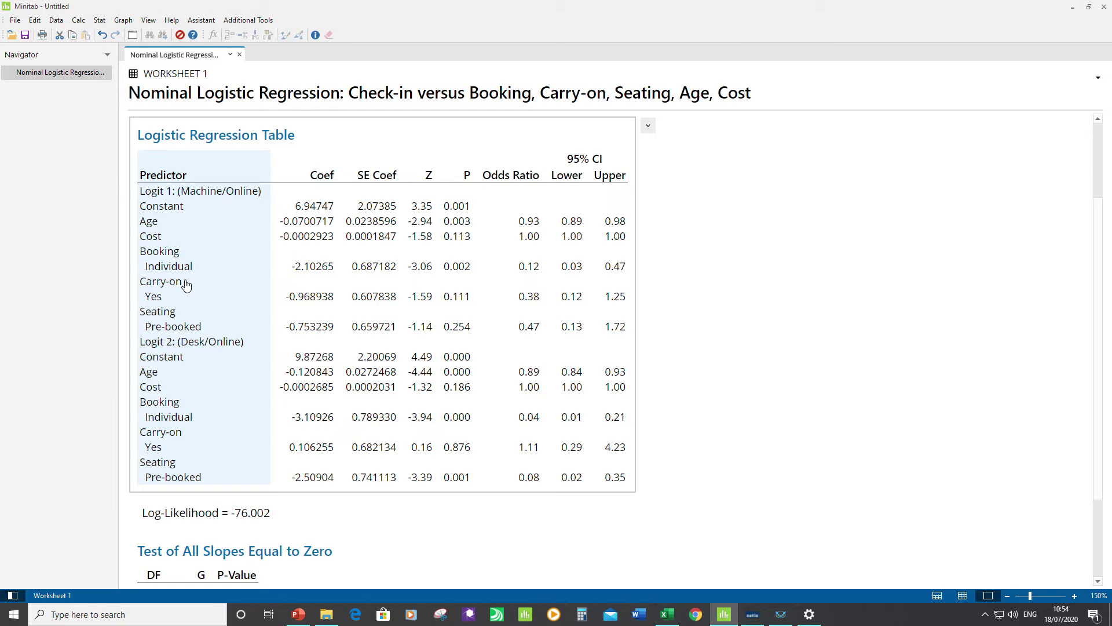
click(133, 36)
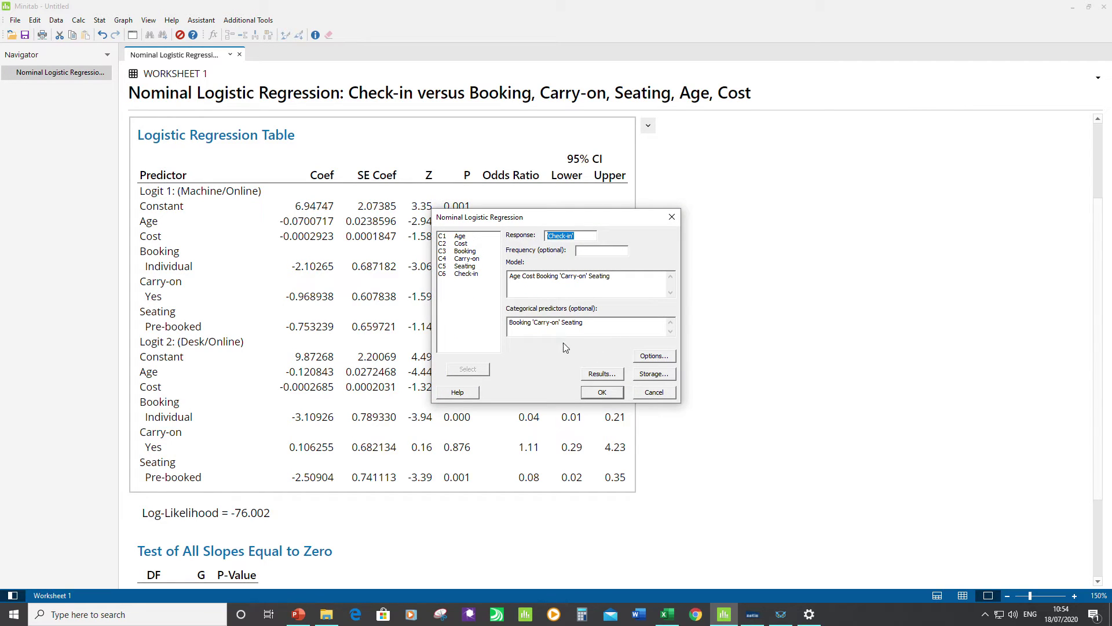
Delete Carry-on from the categorical predictors and rerun, giving Log-Likelihood -78.348.
click(561, 322)
key(BackSpace)
key(BackSpace)
key(BackSpace)
key(BackSpace)
key(BackSpace)
key(BackSpace)
key(BackSpace)
key(BackSpace)
key(BackSpace)
key(BackSpace)
key(BackSpace)
key(BackSpace)
key(BackSpace)
key(BackSpace)
key(BackSpace)
key(BackSpace)
key(BackSpace)
key(BackSpace)
key(BackSpace)
key(BackSpace)
click(603, 392)
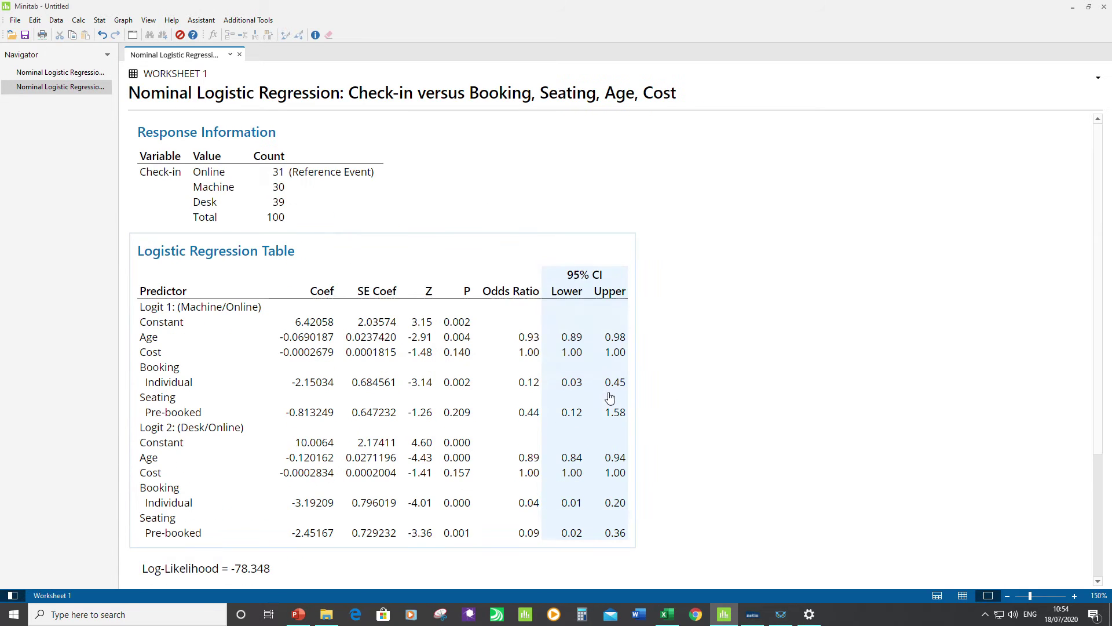
scroll(798, 294, down, 1)
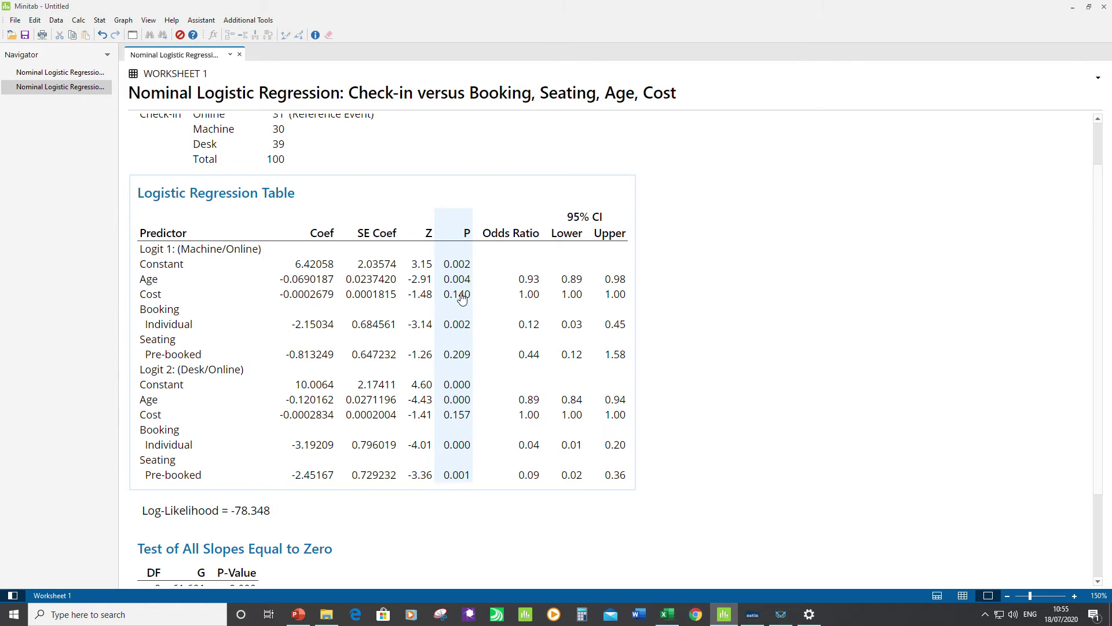
click(132, 35)
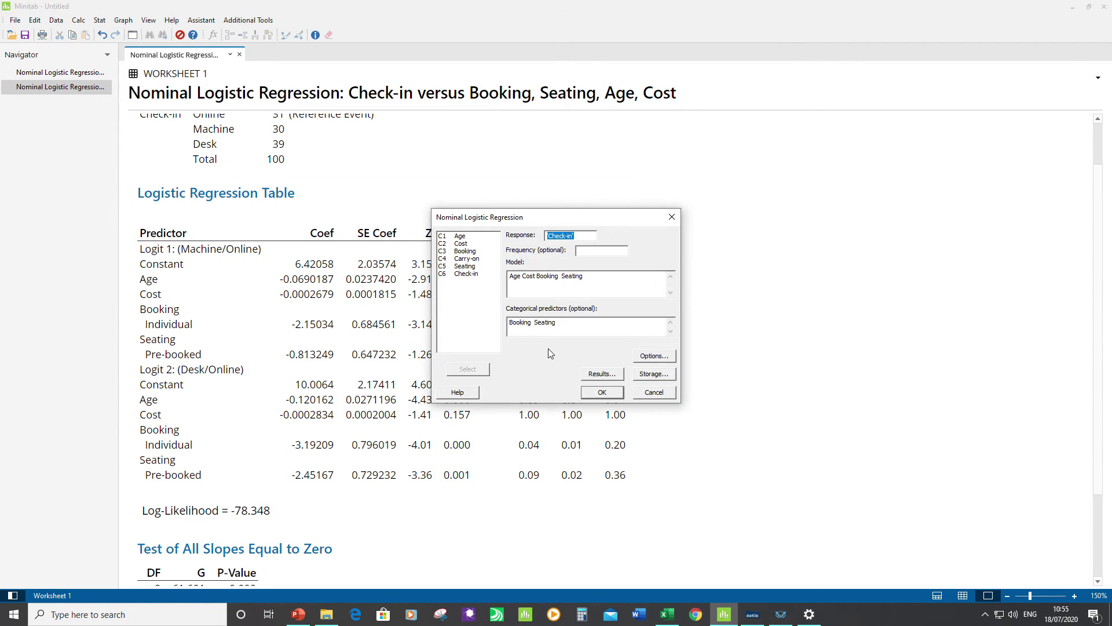
Delete Cost from the model terms and rerun, giving Log-Likelihood -79.693 and G = 58.911.
click(535, 277)
click(614, 393)
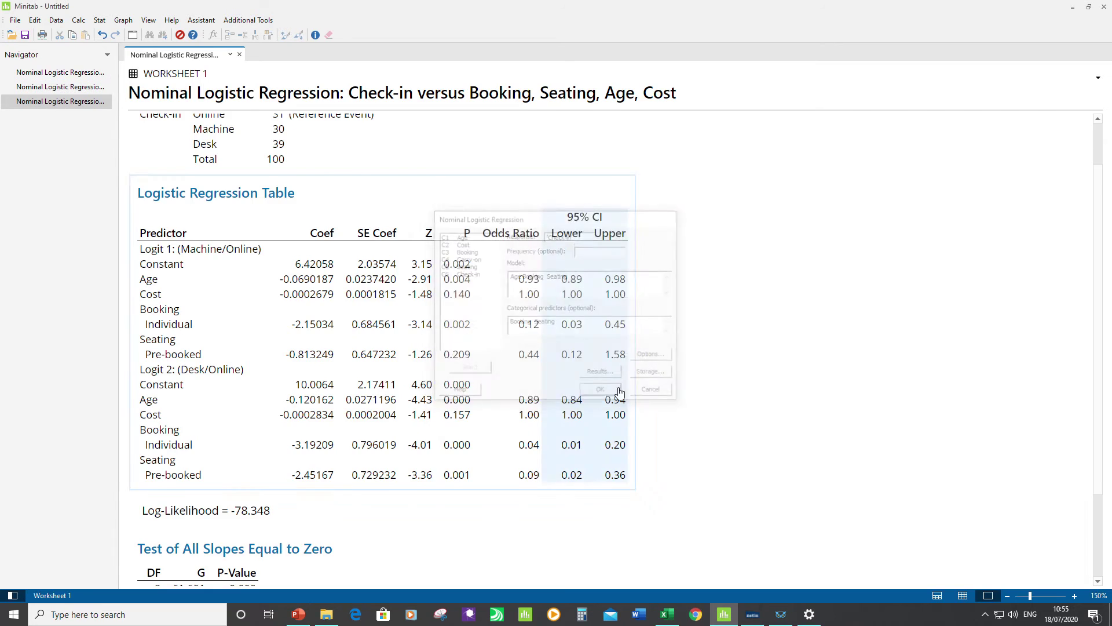
scroll(794, 342, down, 3)
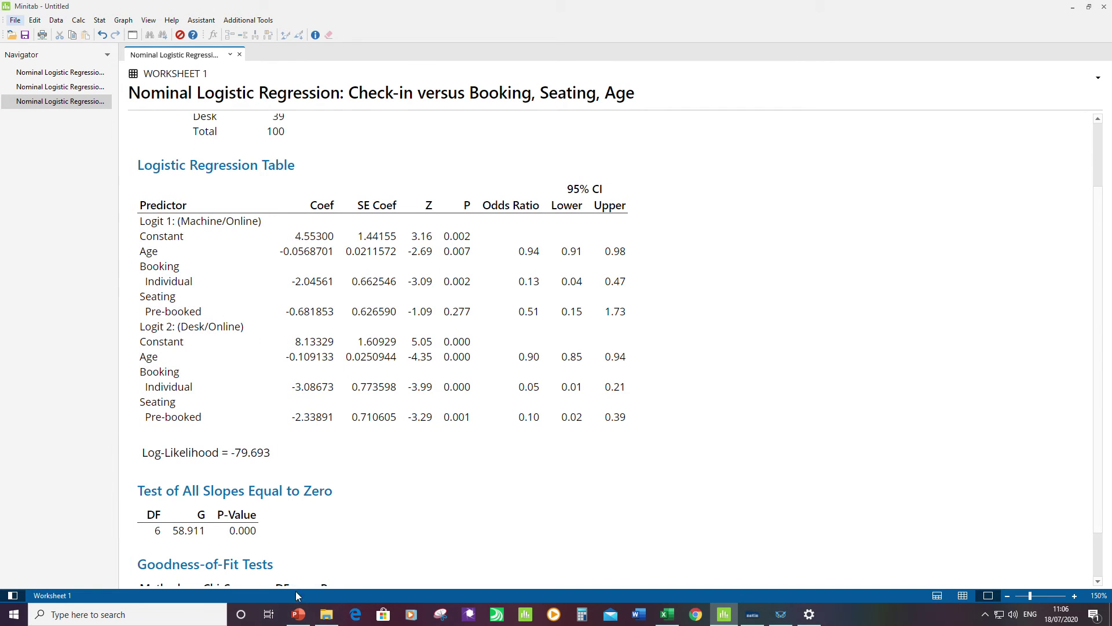
View the Odds Ratio for Categorical Predictor slide in PowerPoint, then return to Minitab.
click(299, 615)
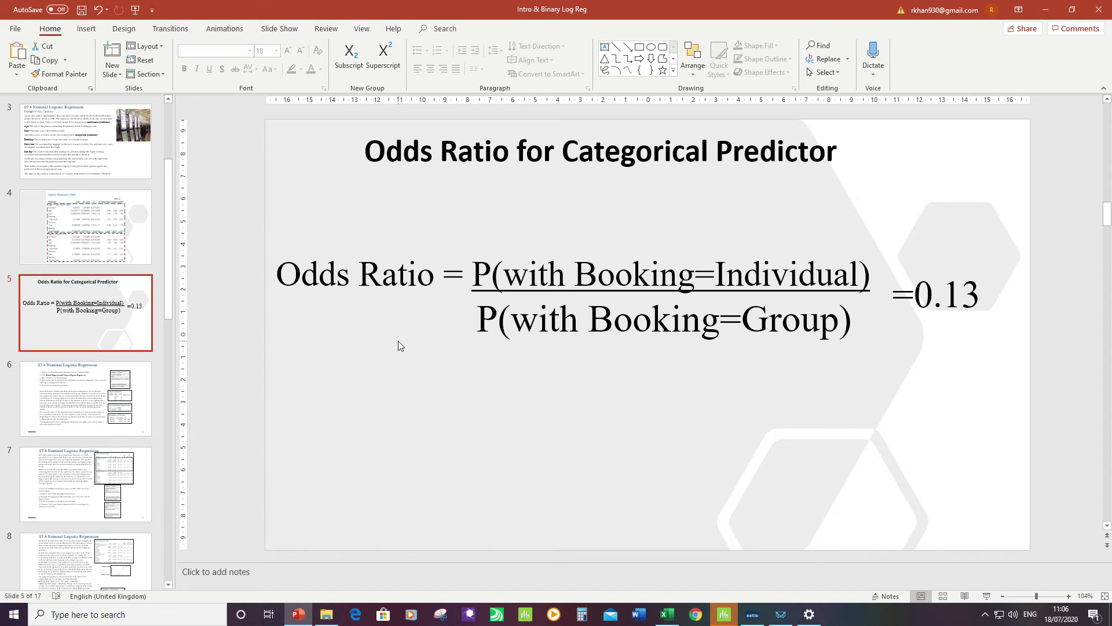
key(alt+Tab)
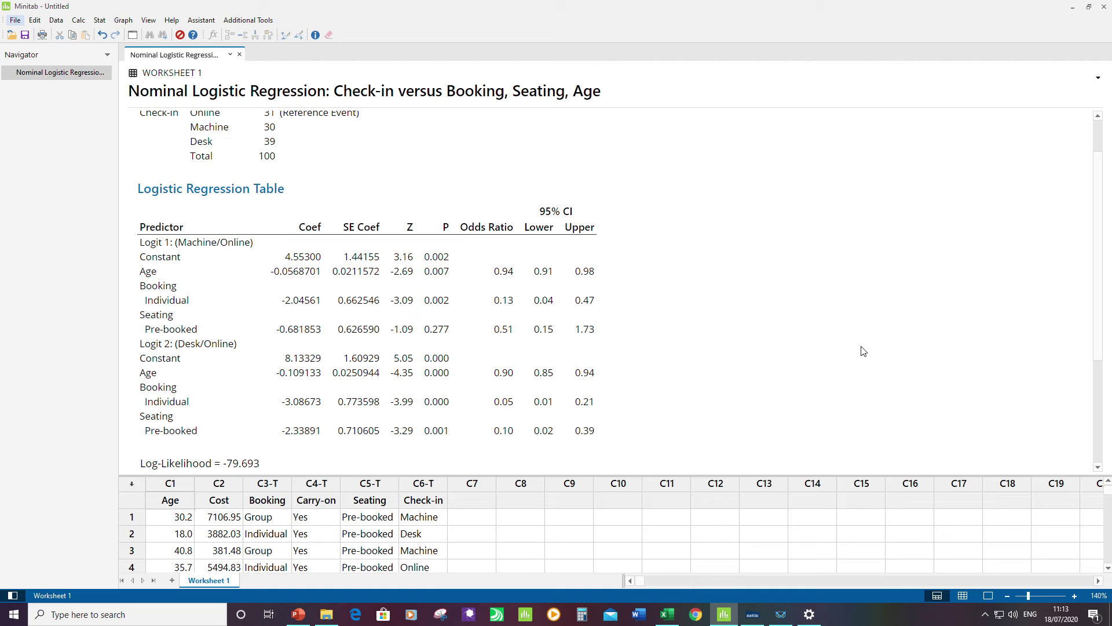
Store event probabilities for 3 events and rerun, adding EPROB1–EPROB3 in C7–C9.
click(133, 36)
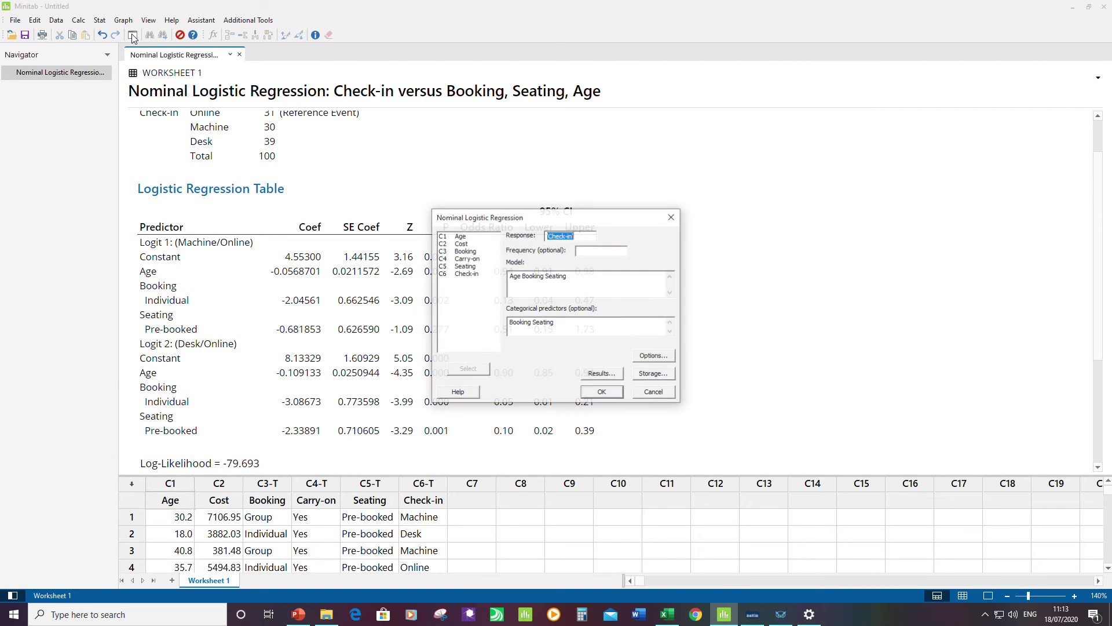
click(653, 373)
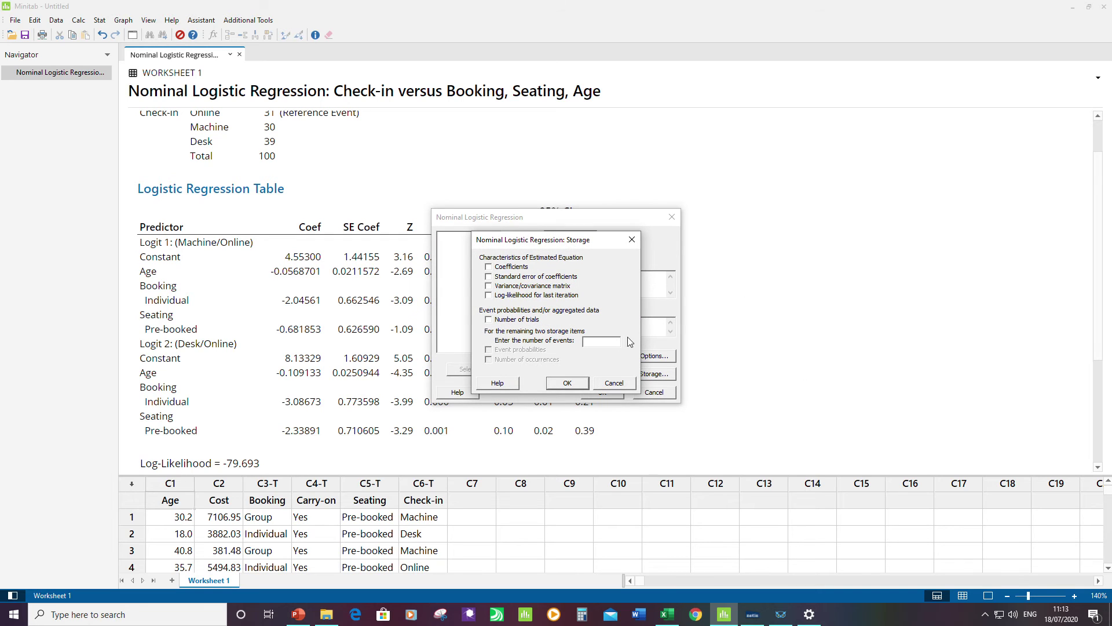
click(598, 342)
text(3)
click(490, 351)
click(568, 383)
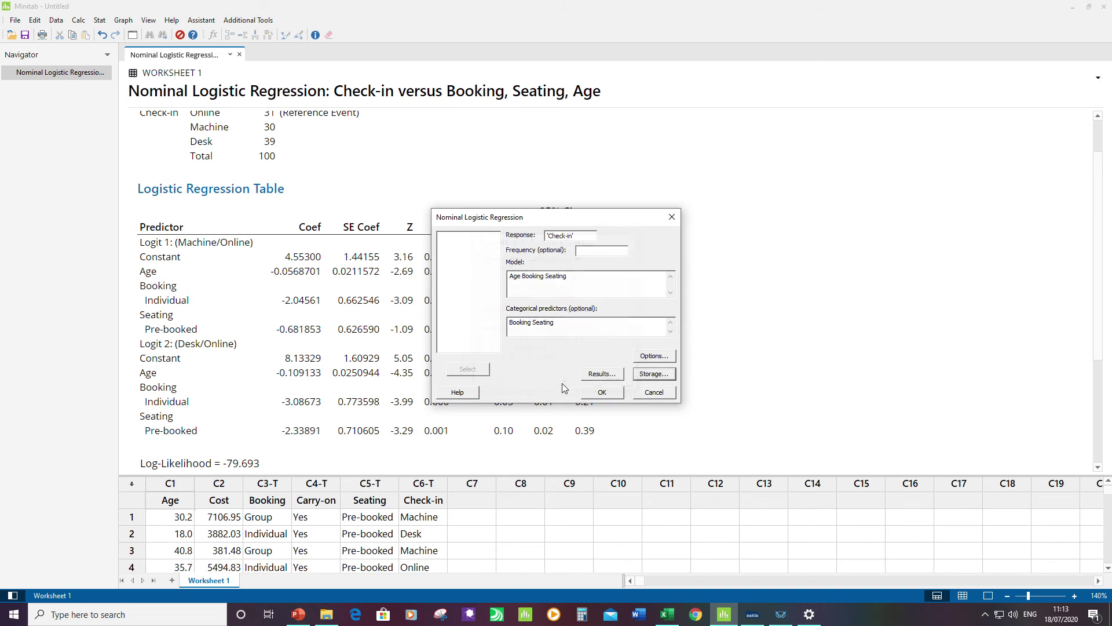
click(602, 392)
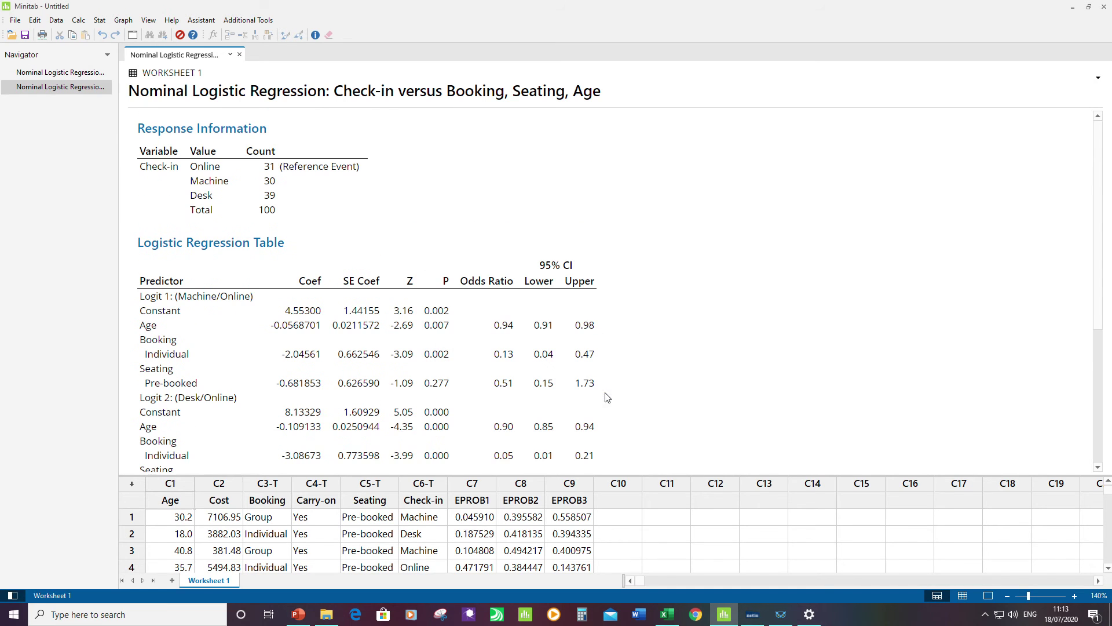
Show the worksheet alone, glance at the first regression output, then return to the worksheet.
click(961, 598)
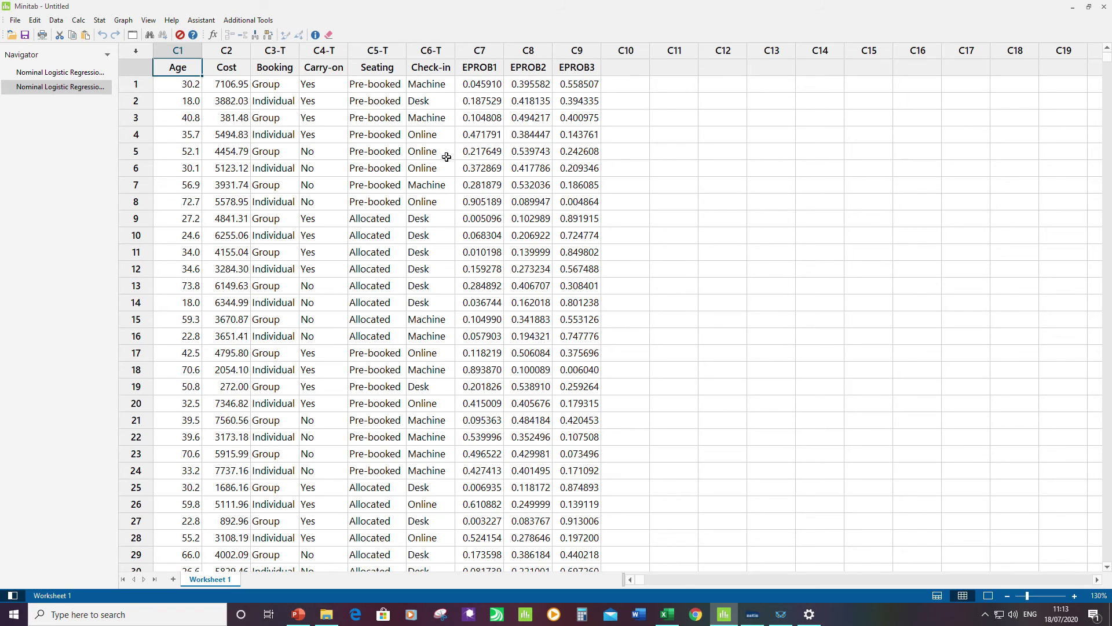
click(56, 74)
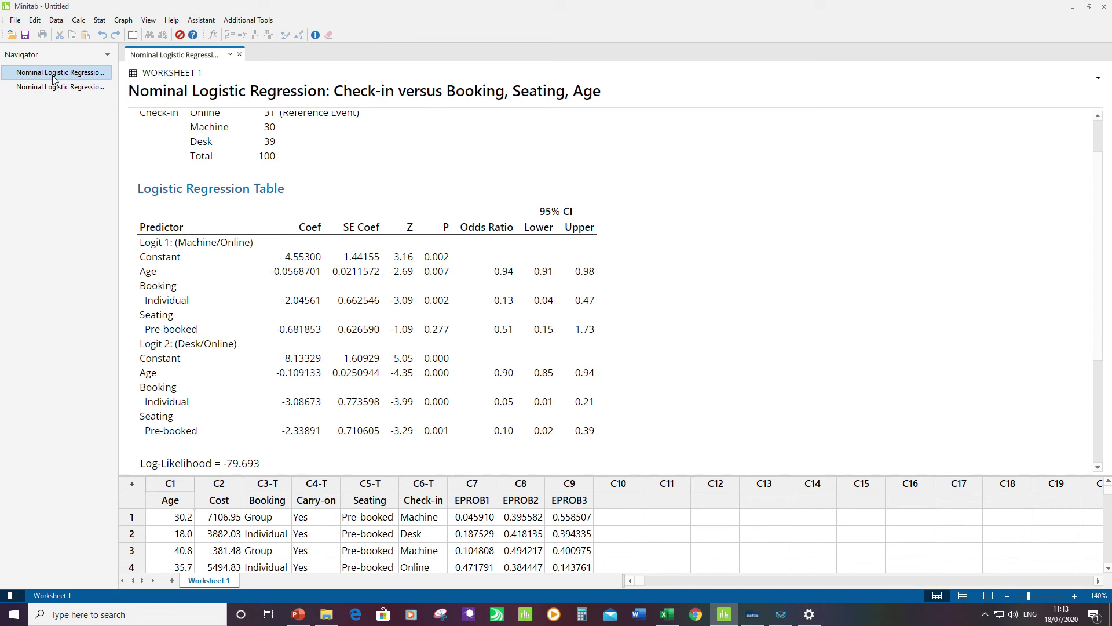
scroll(343, 186, up, 1)
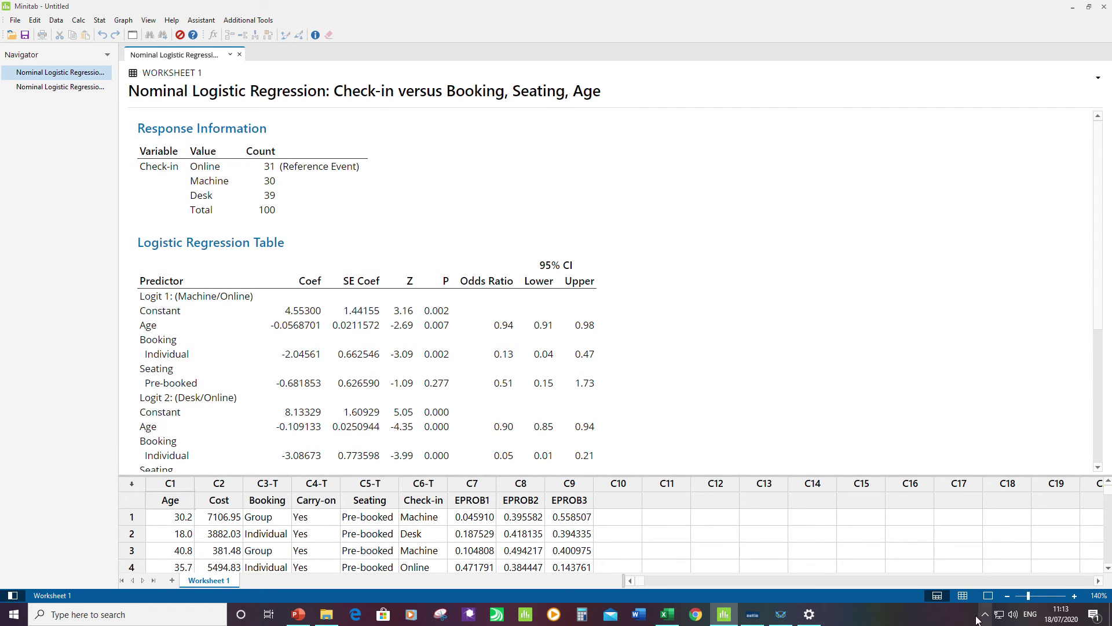
click(963, 597)
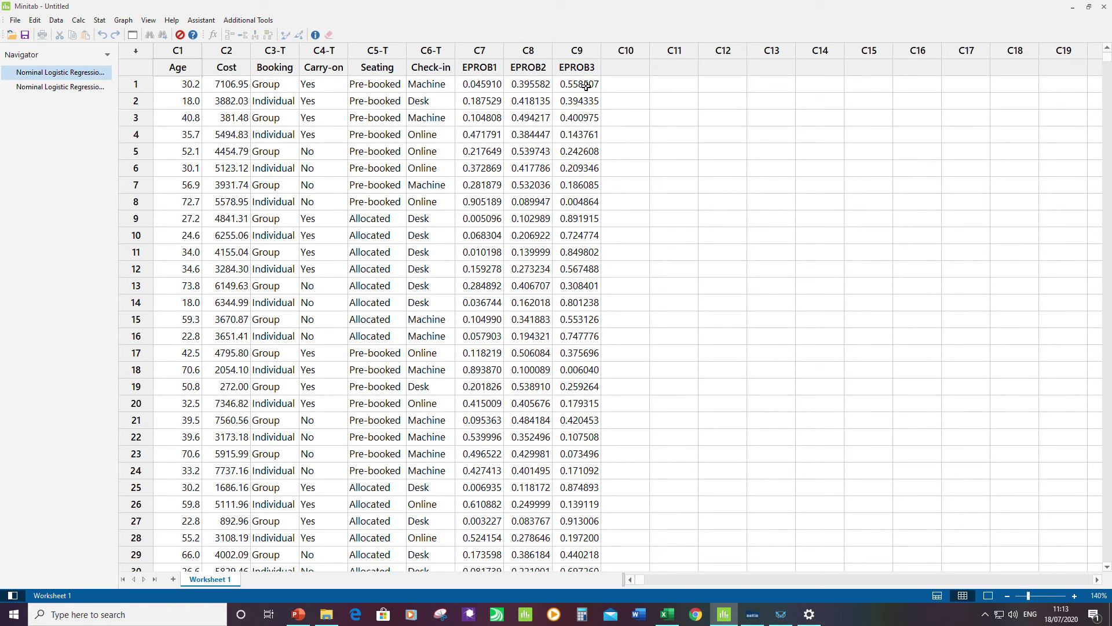
Start a Scatterplot of the With Connect and Groups type.
click(121, 20)
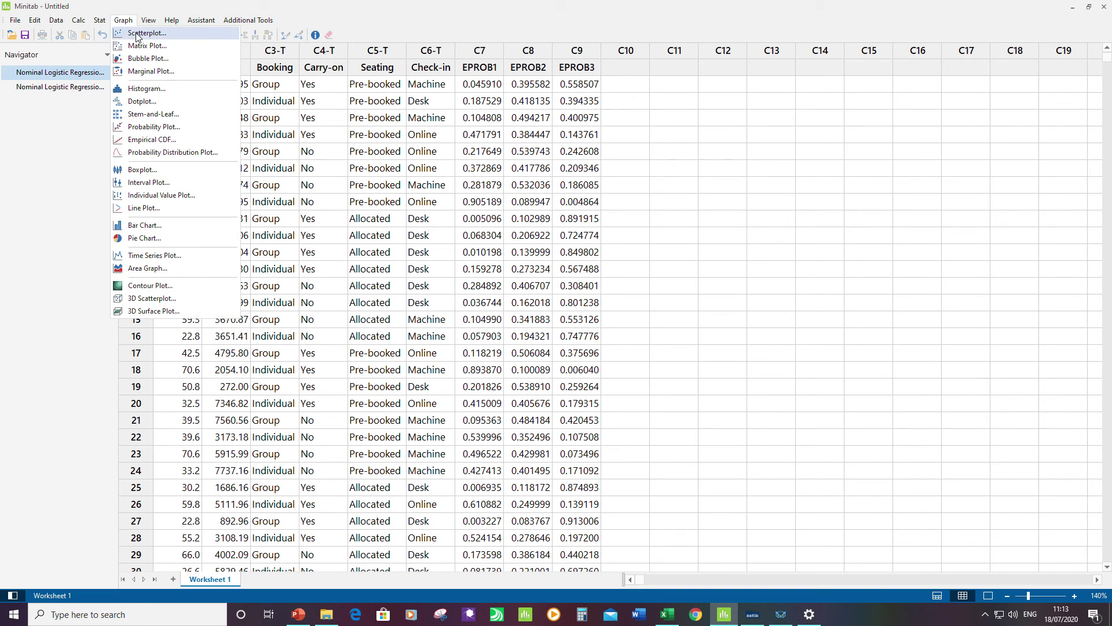
click(137, 34)
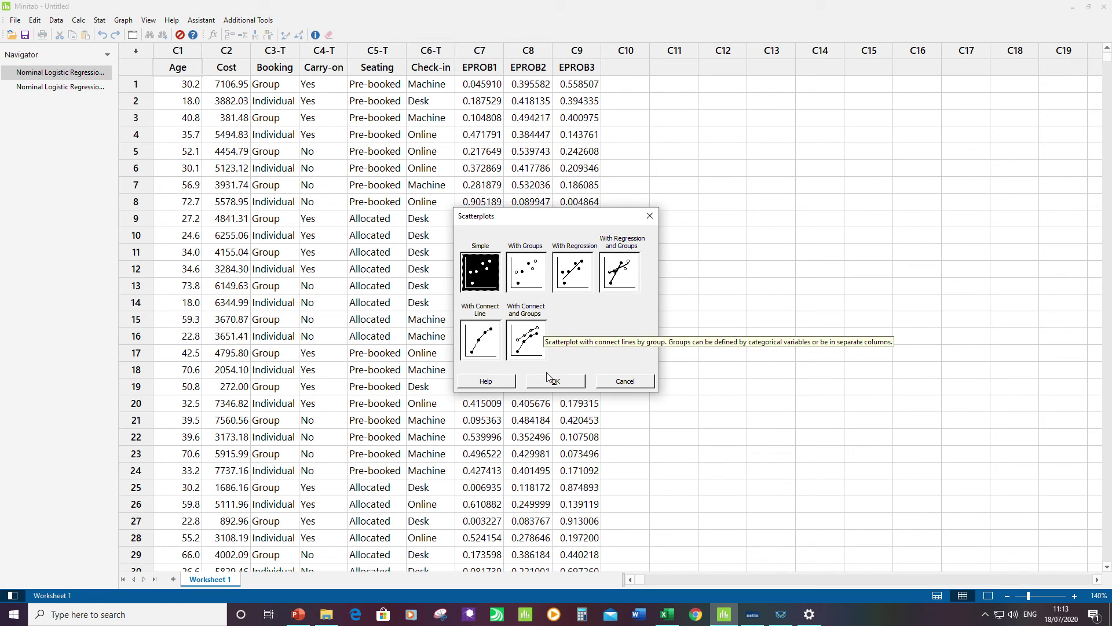
click(525, 350)
click(574, 384)
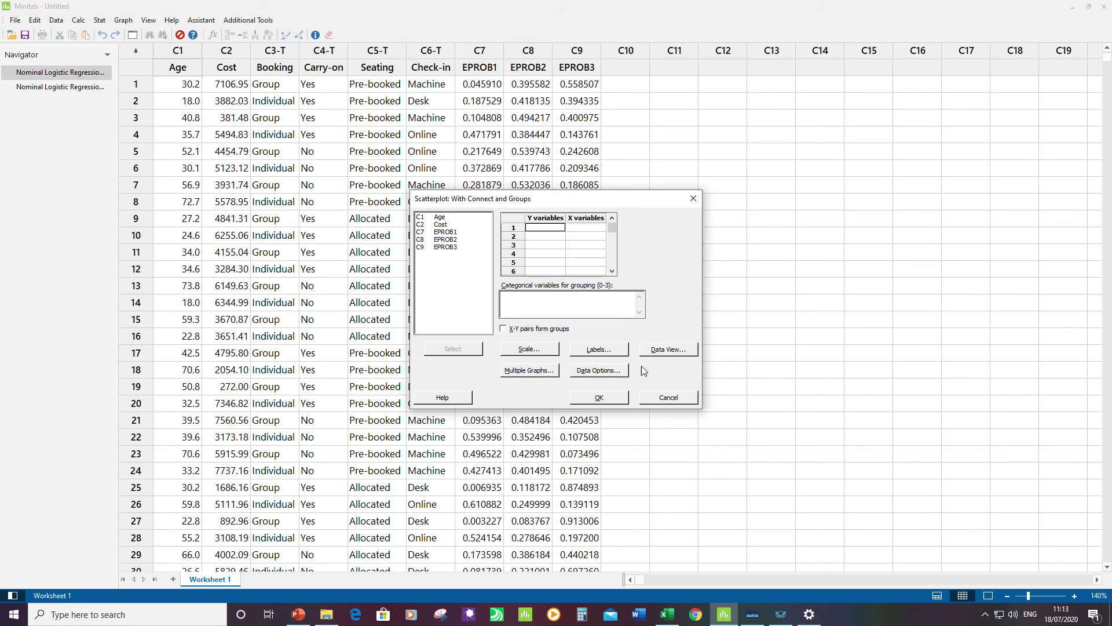
Pair EPROB1, EPROB2 and EPROB3 as Y variables with Age as X.
double_click(454, 233)
double_click(445, 218)
double_click(449, 239)
click(442, 218)
double_click(441, 218)
double_click(447, 247)
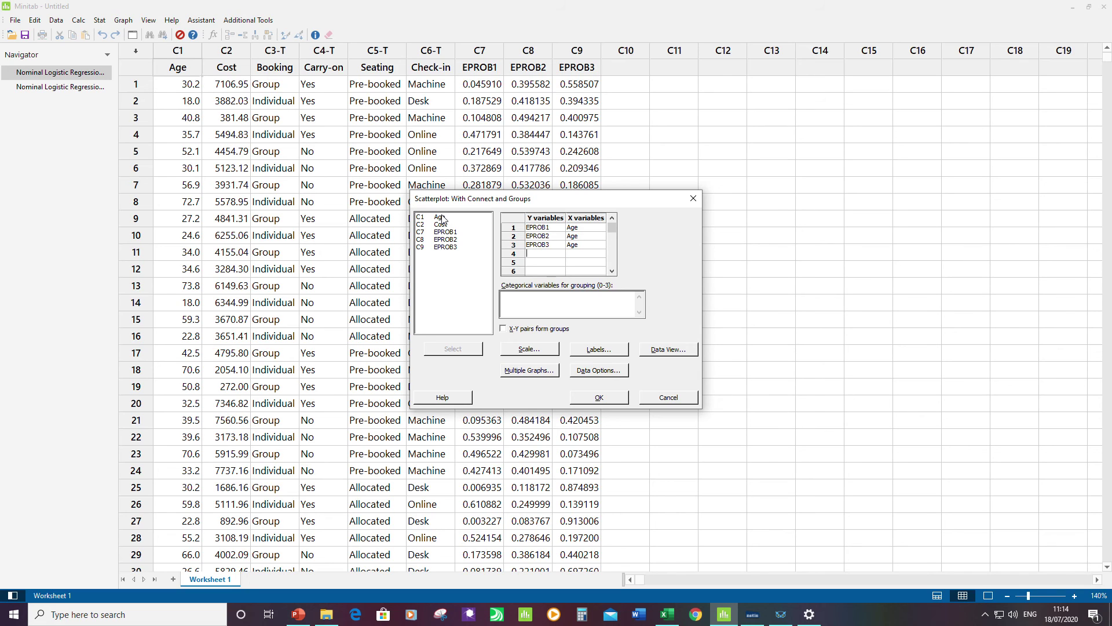
Group the plots by Booking and Seating and create them.
click(538, 301)
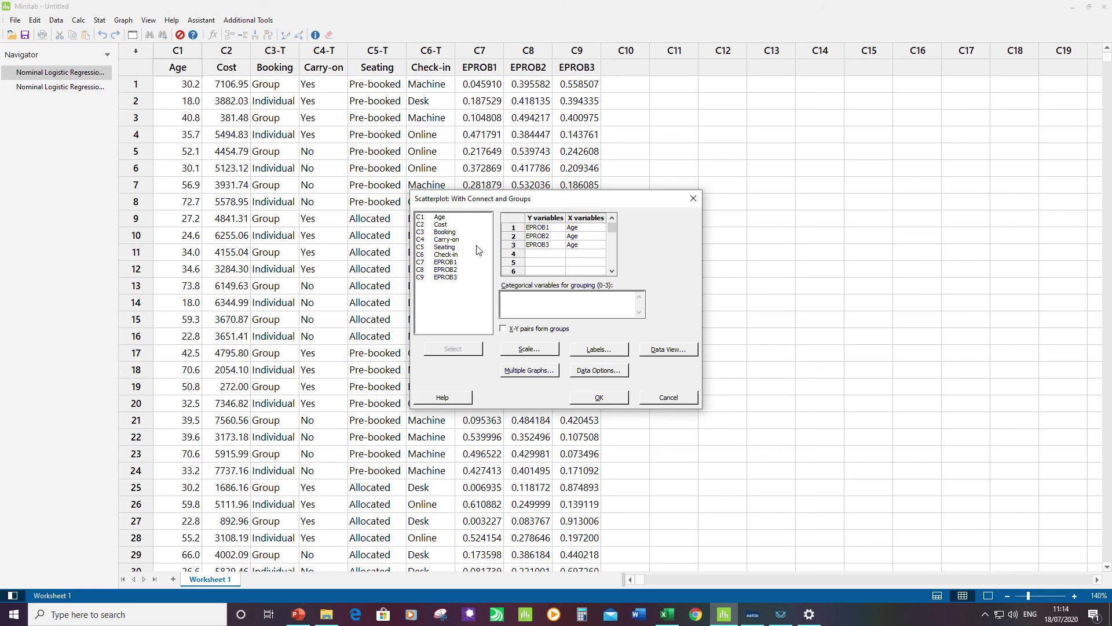
click(454, 233)
double_click(454, 234)
double_click(447, 247)
click(615, 400)
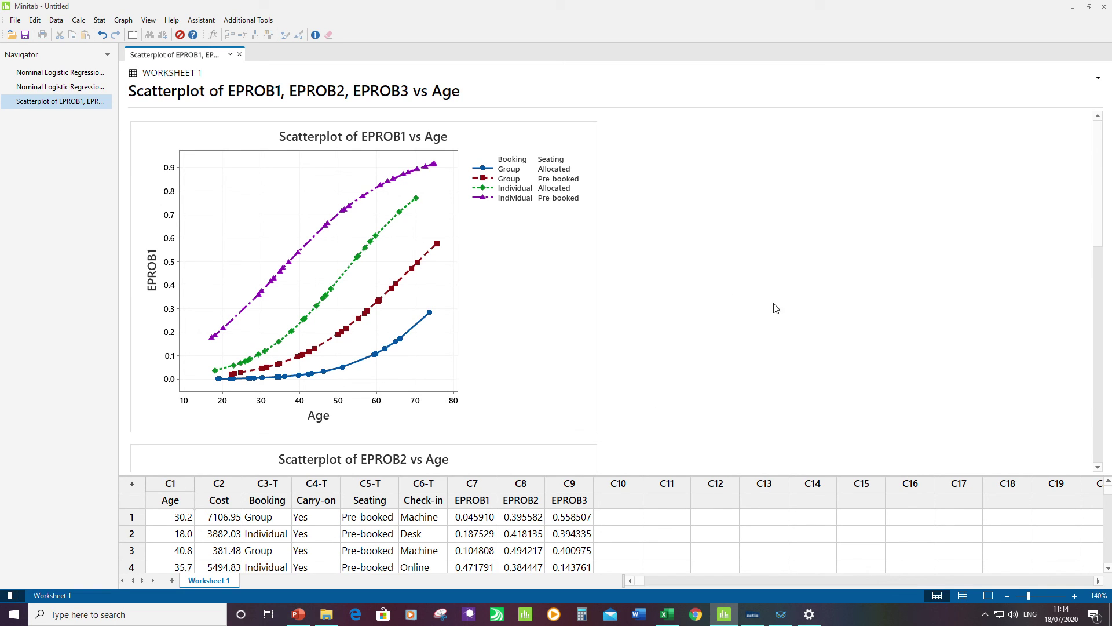
Scroll through the EPROB1, EPROB2 and EPROB3 versus Age scatterplots.
scroll(740, 260, down, 5)
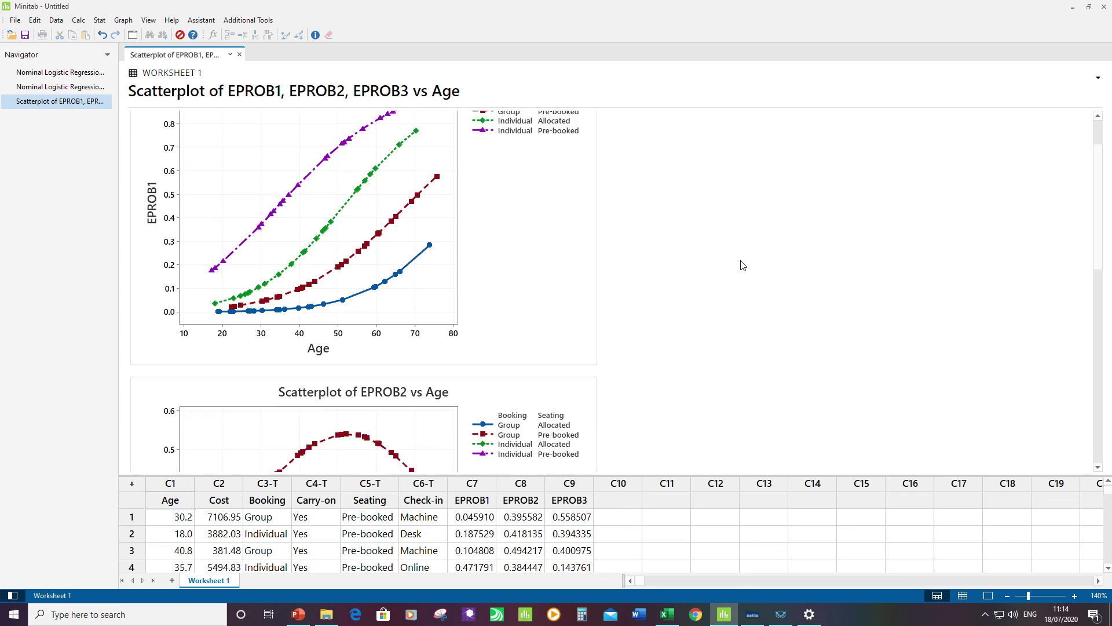
scroll(749, 261, down, 5)
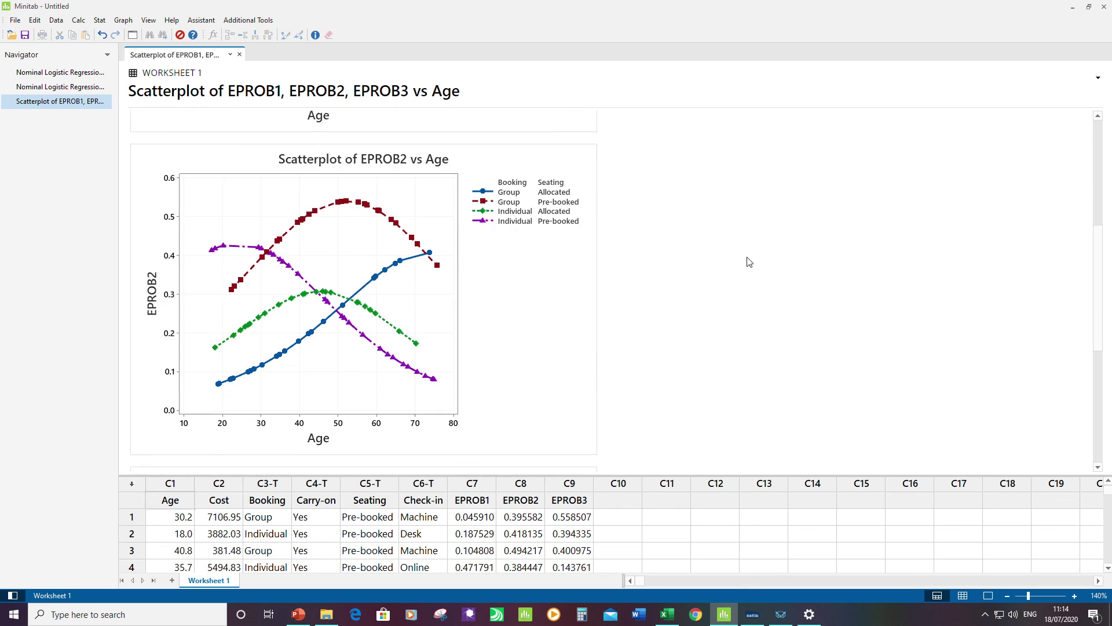